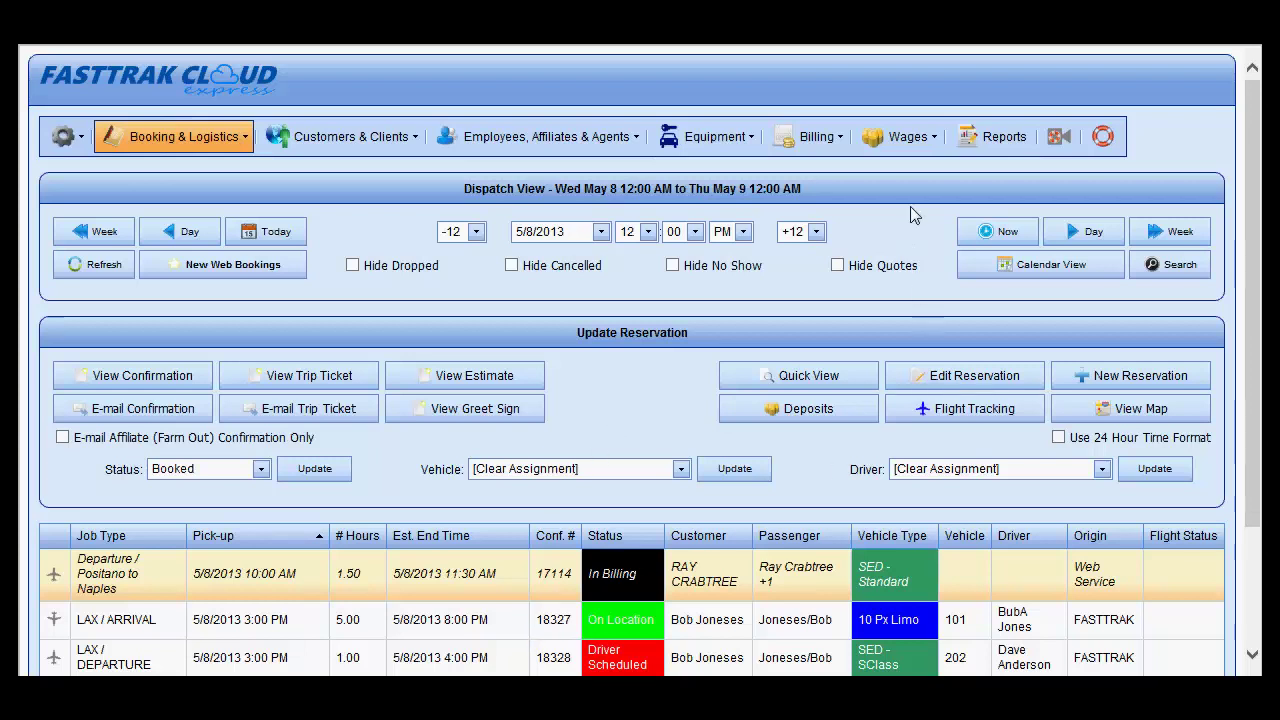
Step: Open the Billing menu options from the May 8, 2013 dispatch view
left_click(815, 137)
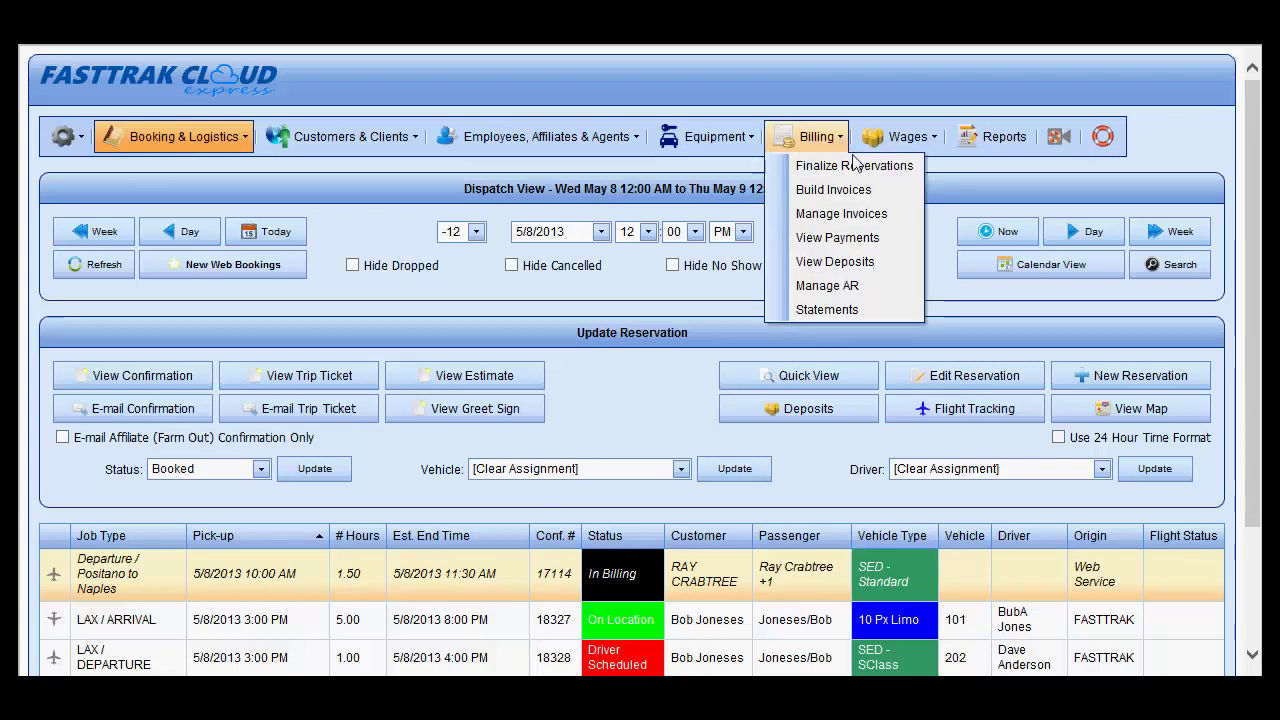
left_click(912, 172)
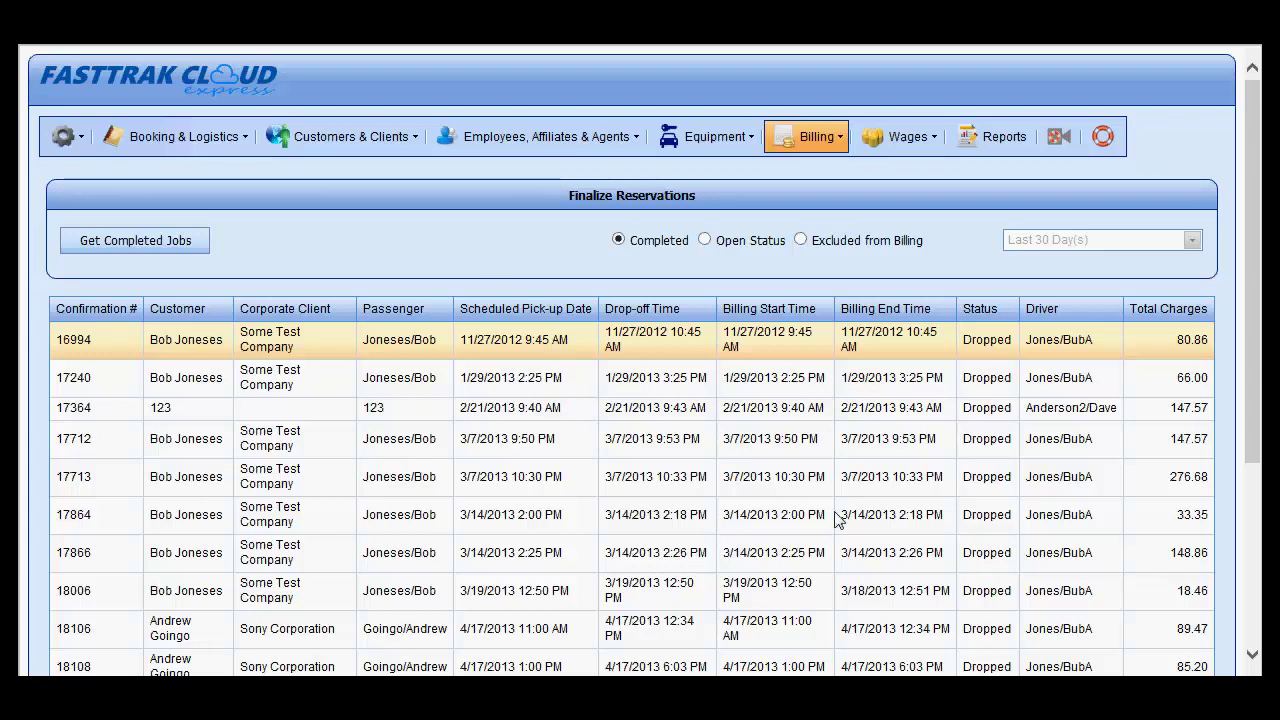
scroll(838, 519, "down", 3)
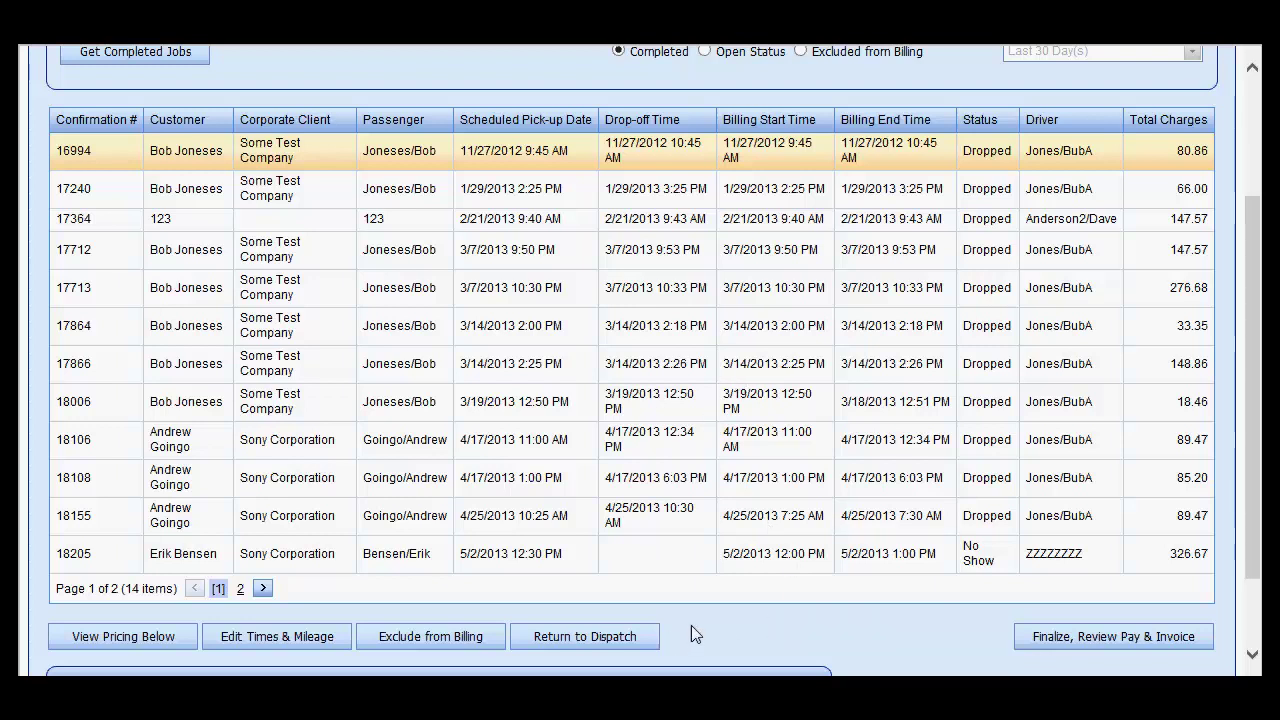
left_click(680, 516)
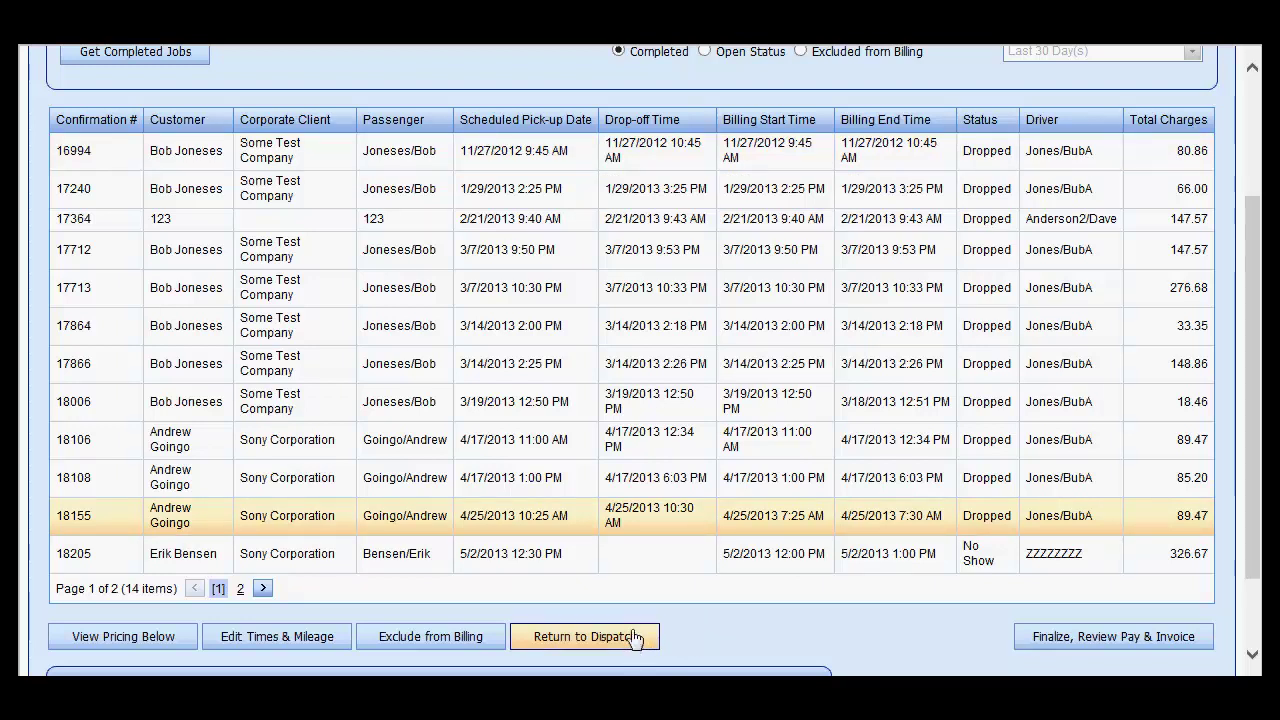
scroll(671, 568, "up", 3)
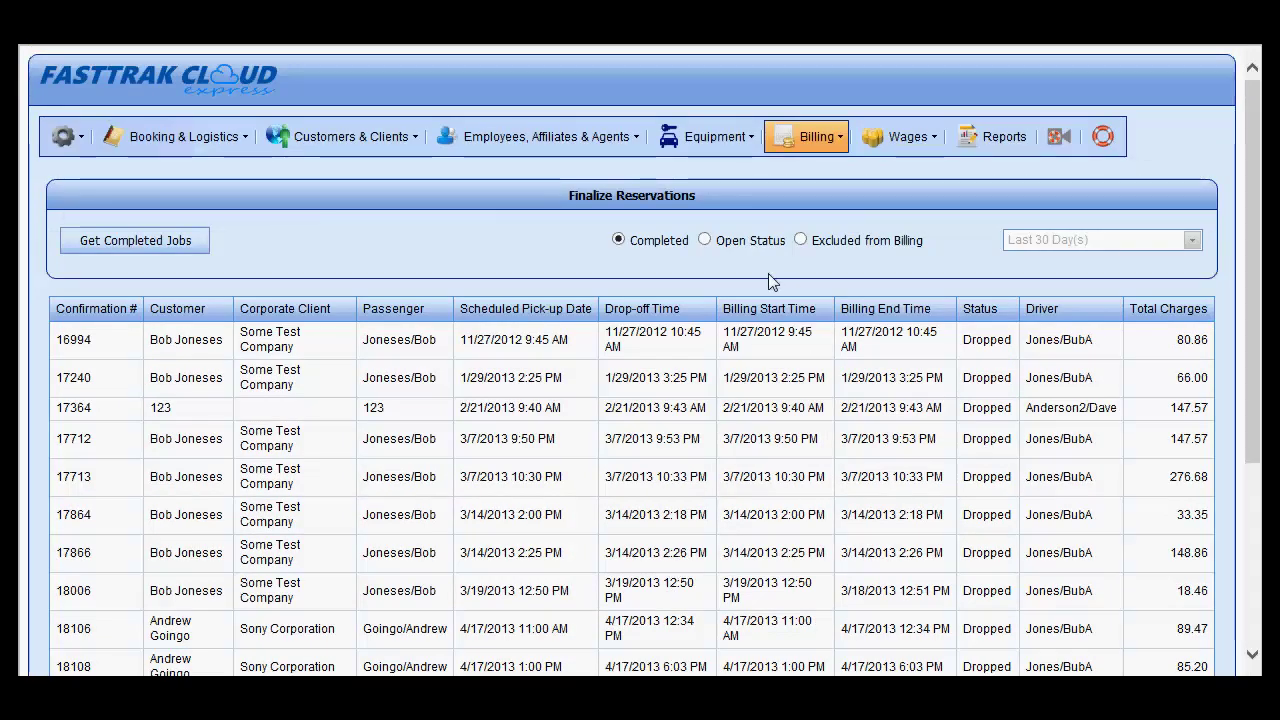
Step: List Open Status reservations, then the 40 mostly cancelled ones Excluded from Billing
left_click(705, 240)
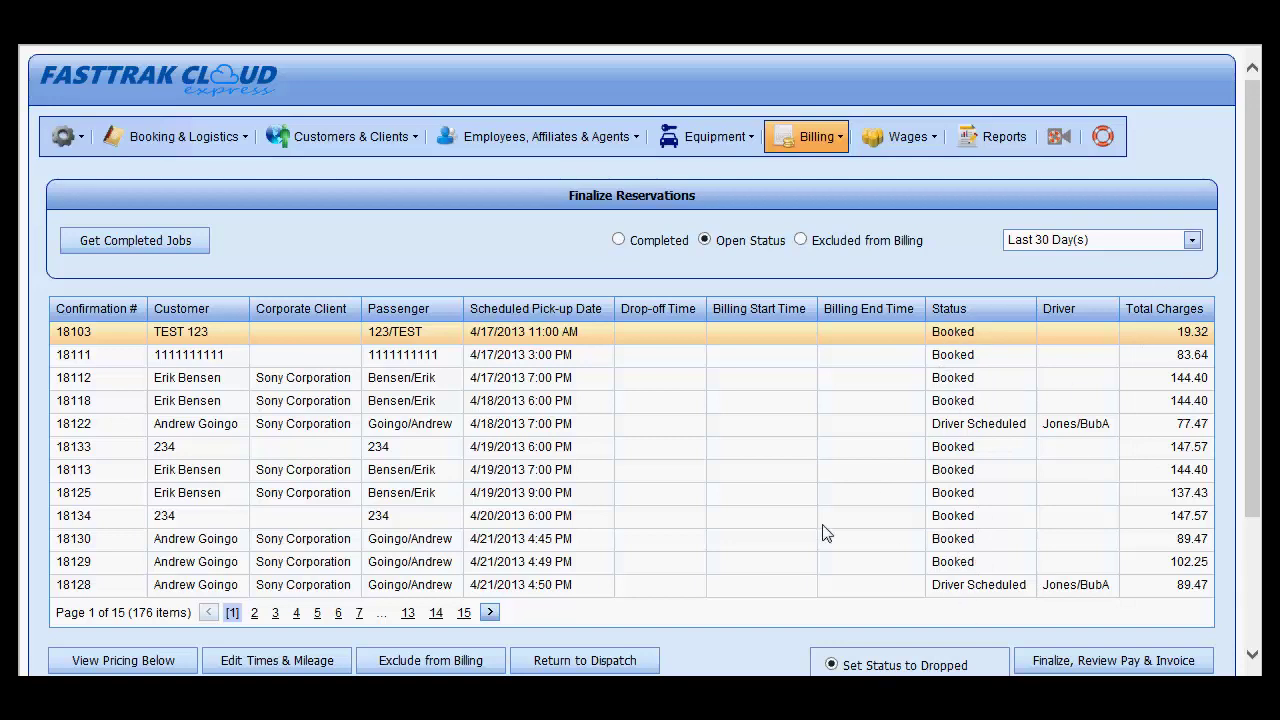
left_click(801, 240)
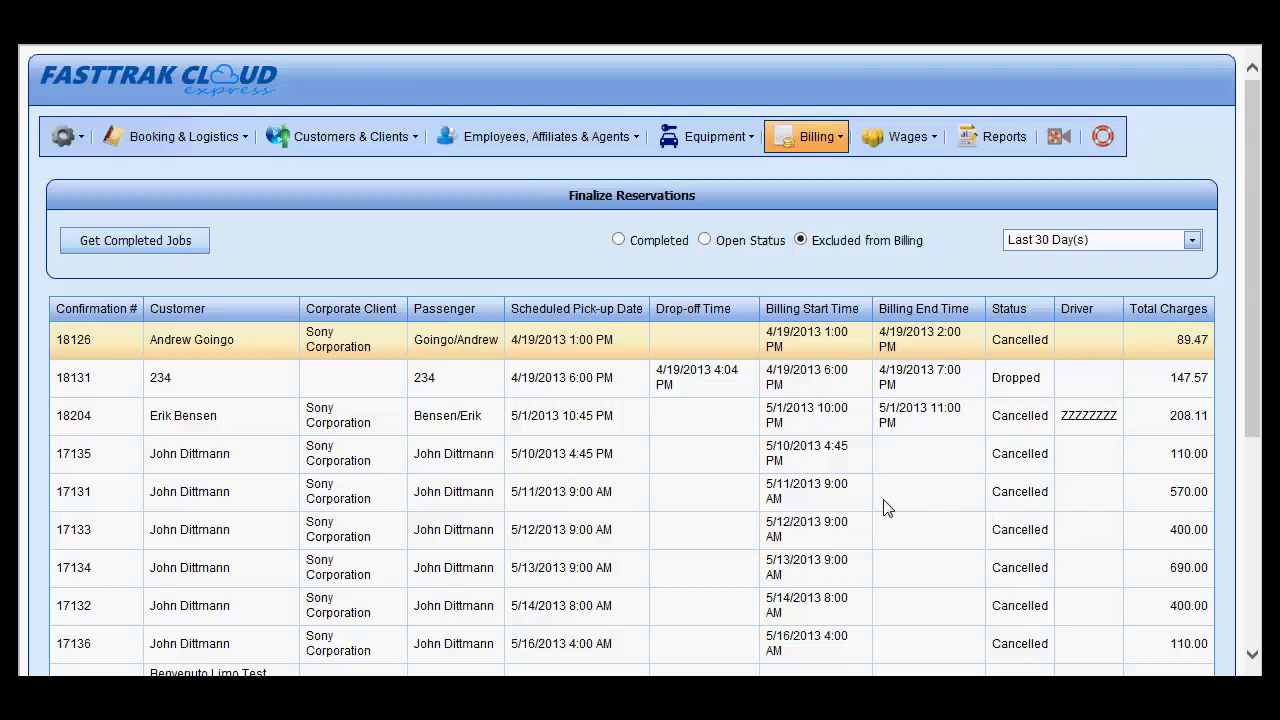
scroll(884, 508, "down", 3)
scroll(884, 508, "up", 1)
scroll(884, 508, "up", 2)
Step: Switch back to the 14 Completed reservations, with 16994 at the top
left_click(618, 240)
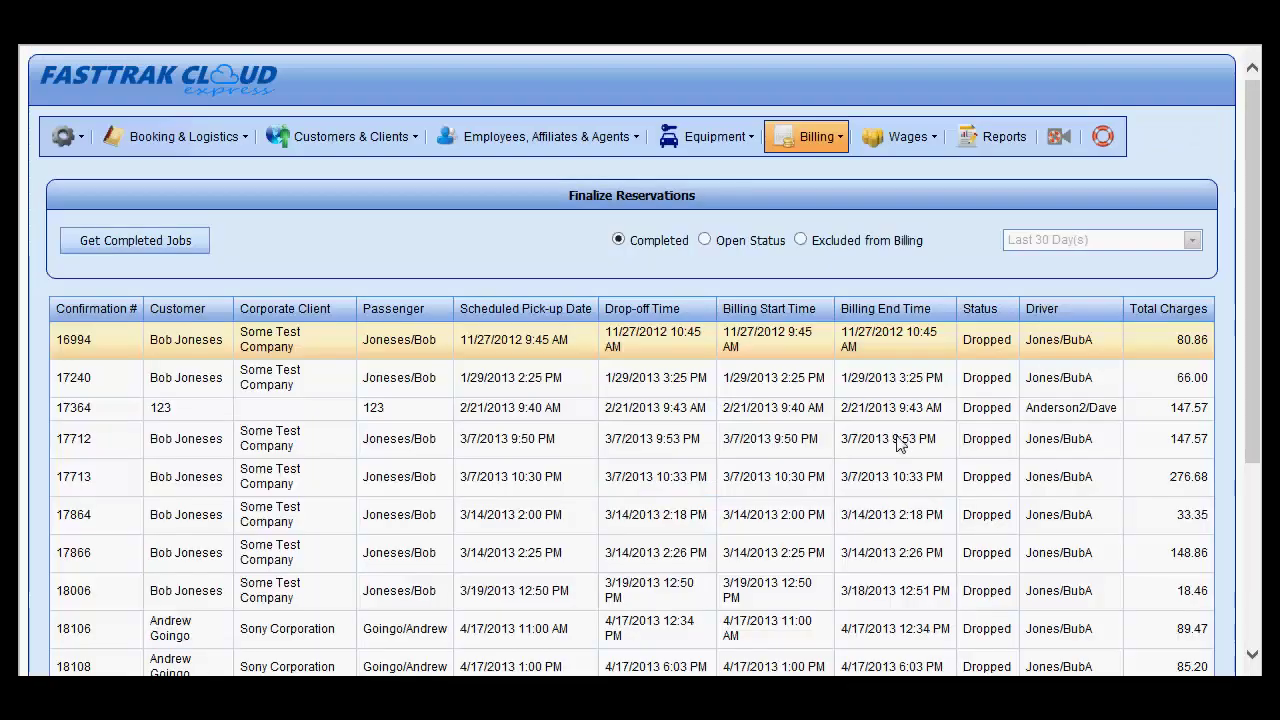
scroll(851, 467, "down", 1)
scroll(851, 467, "down", 2)
scroll(851, 467, "up", 1)
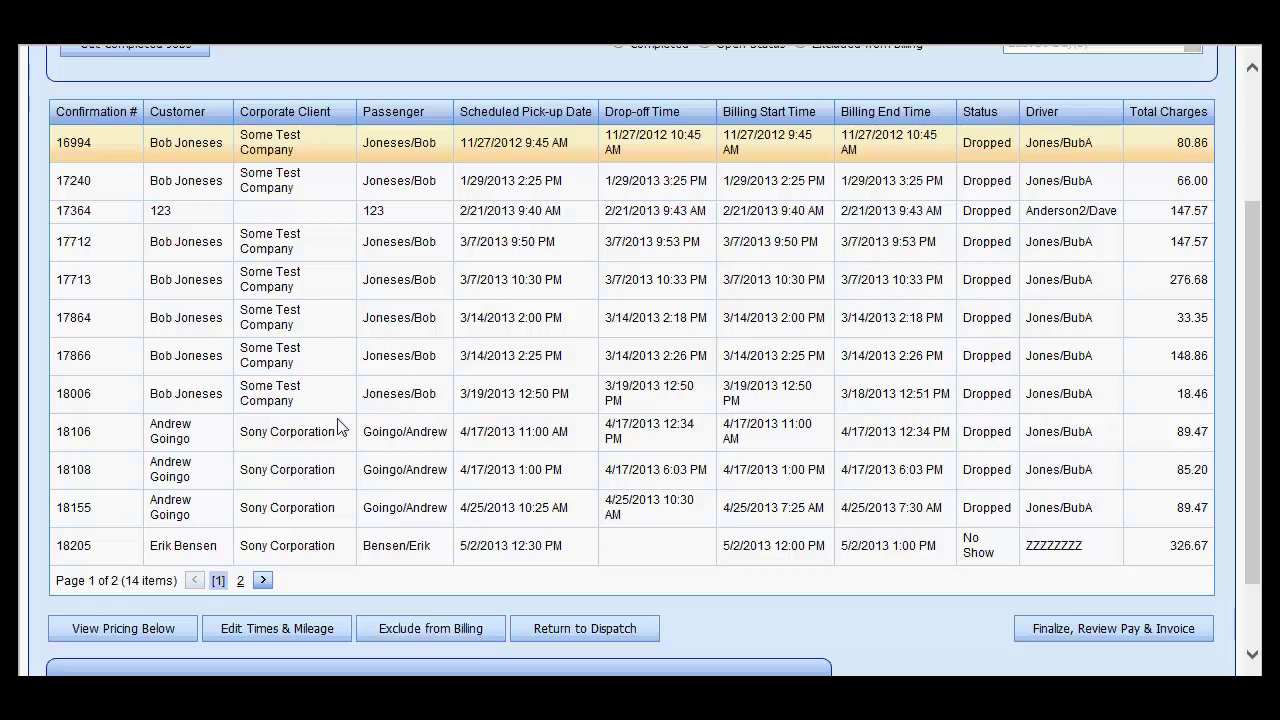
Step: Show reservation 16994's pricing breakdown below the list and review its 80.79 total
left_click(160, 634)
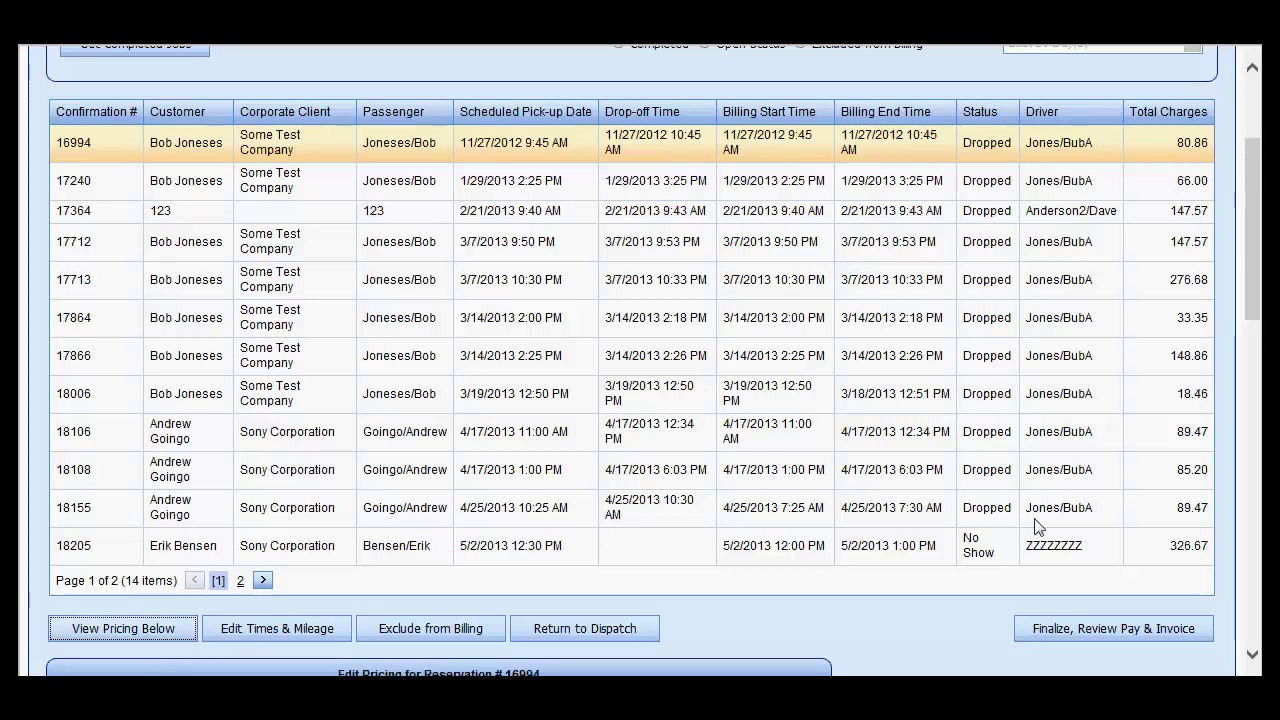
scroll(918, 531, "down", 5)
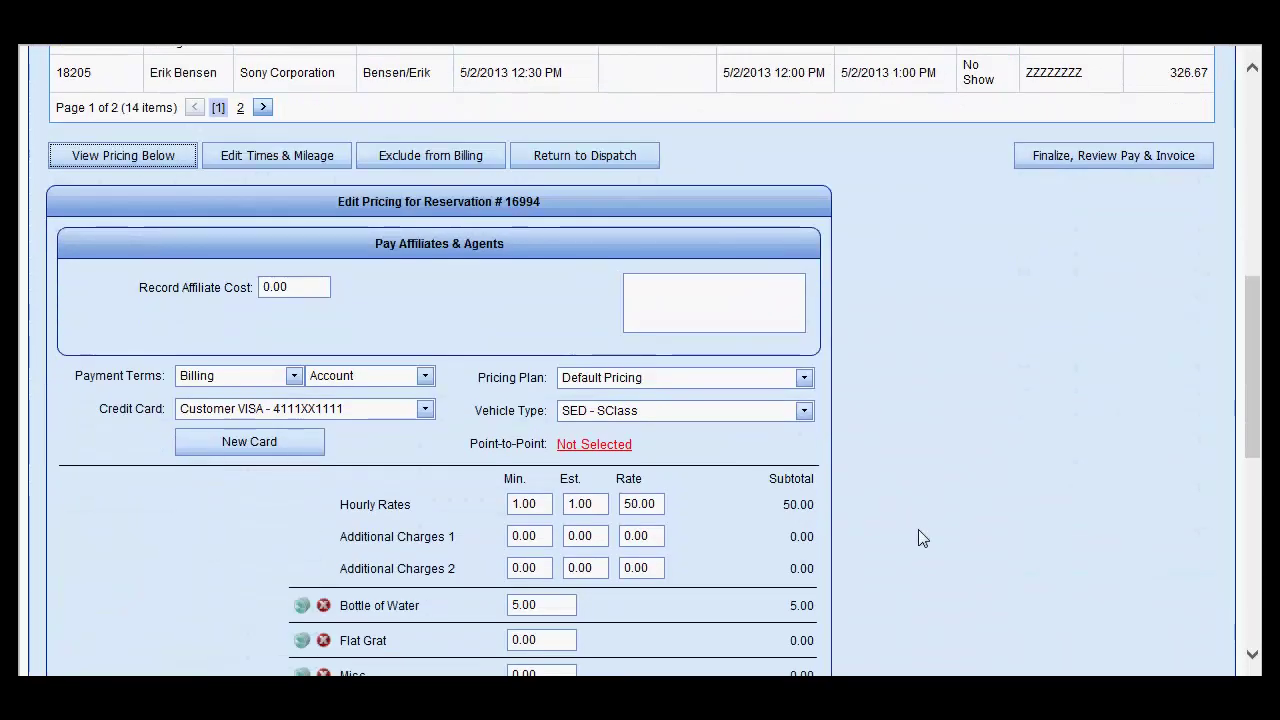
scroll(918, 531, "down", 2)
scroll(918, 531, "down", 3)
scroll(918, 531, "down", 2)
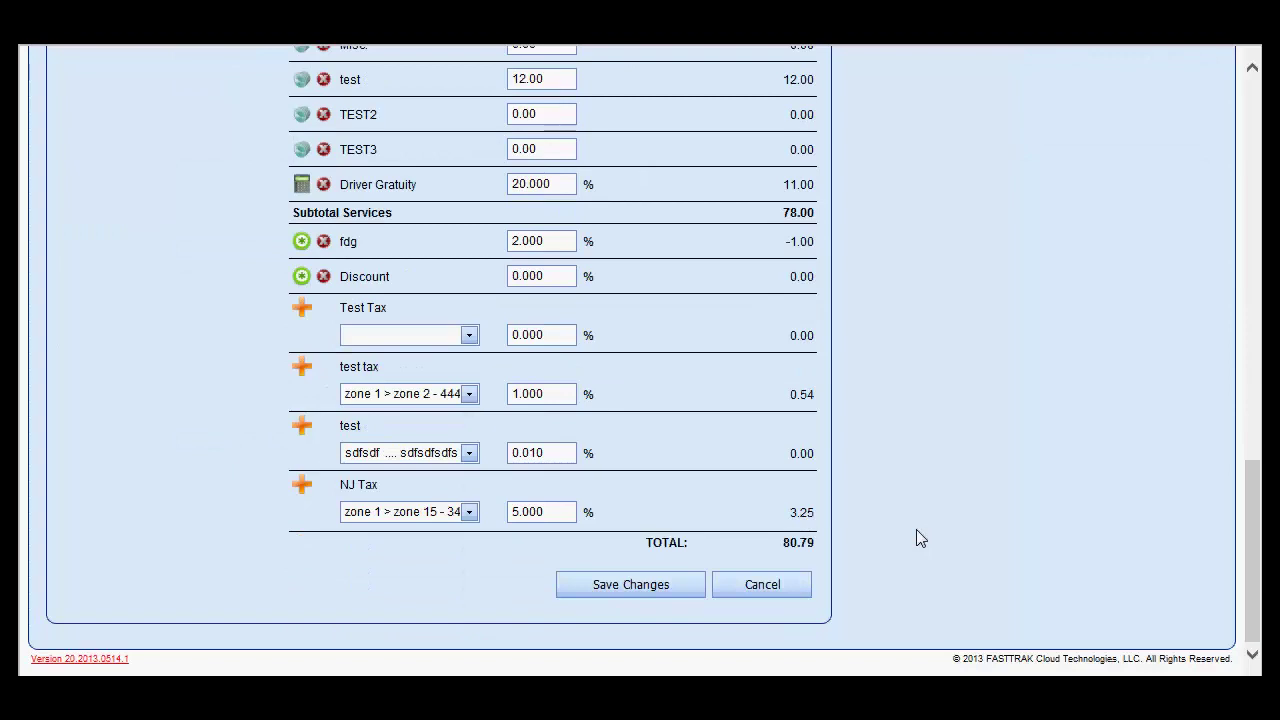
scroll(916, 529, "up", 1)
scroll(916, 529, "up", 3)
scroll(916, 529, "up", 1)
scroll(910, 450, "up", 1)
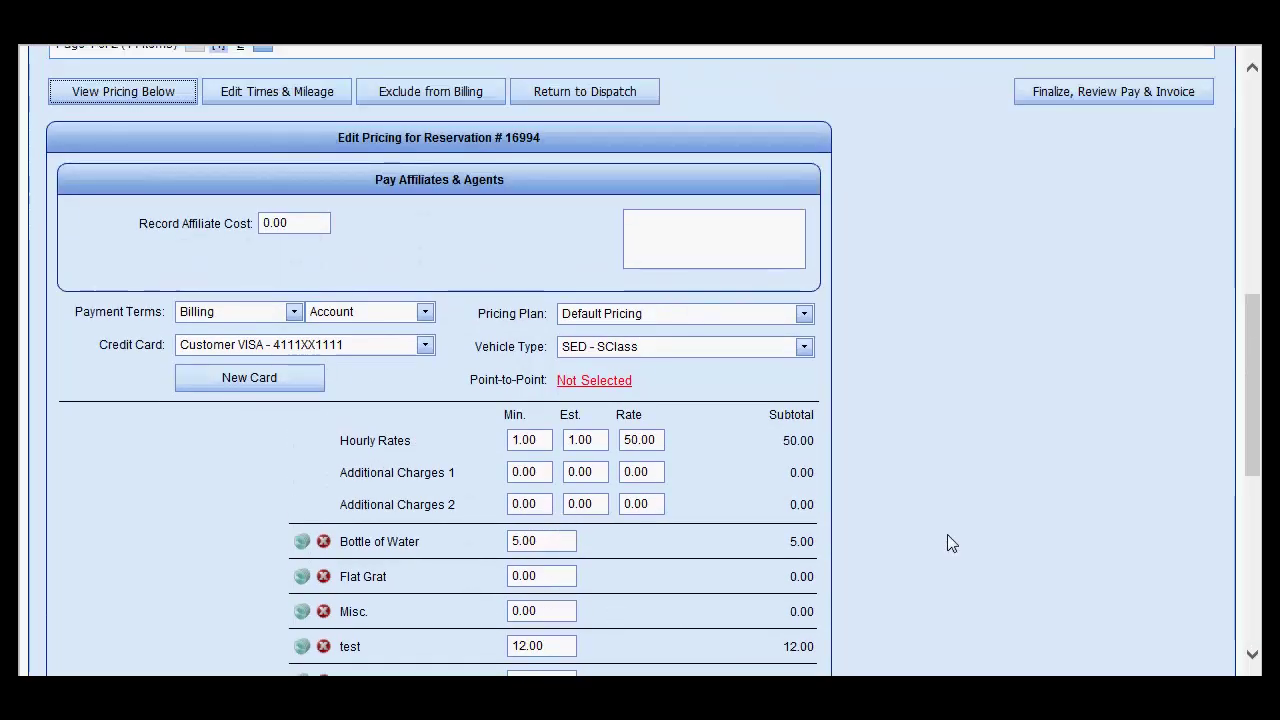
scroll(948, 540, "down", 1)
scroll(950, 540, "down", 2)
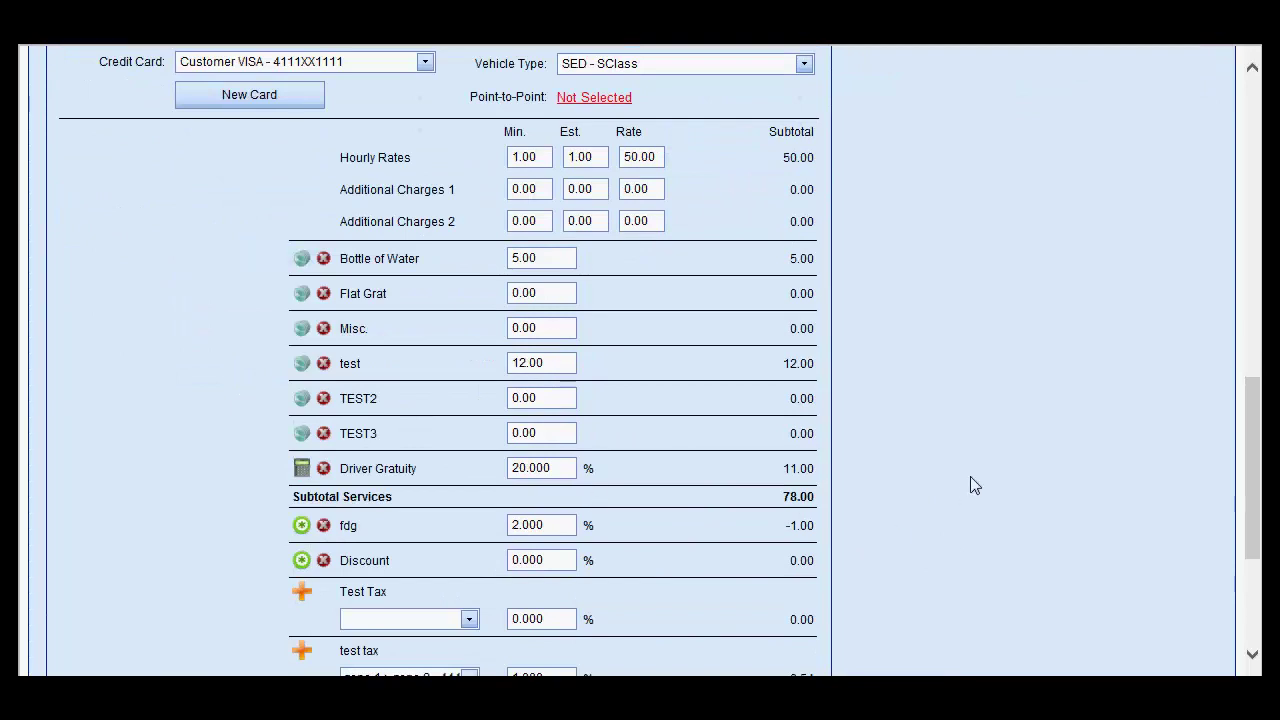
scroll(972, 484, "down", 3)
scroll(970, 476, "up", 6)
scroll(970, 476, "up", 1)
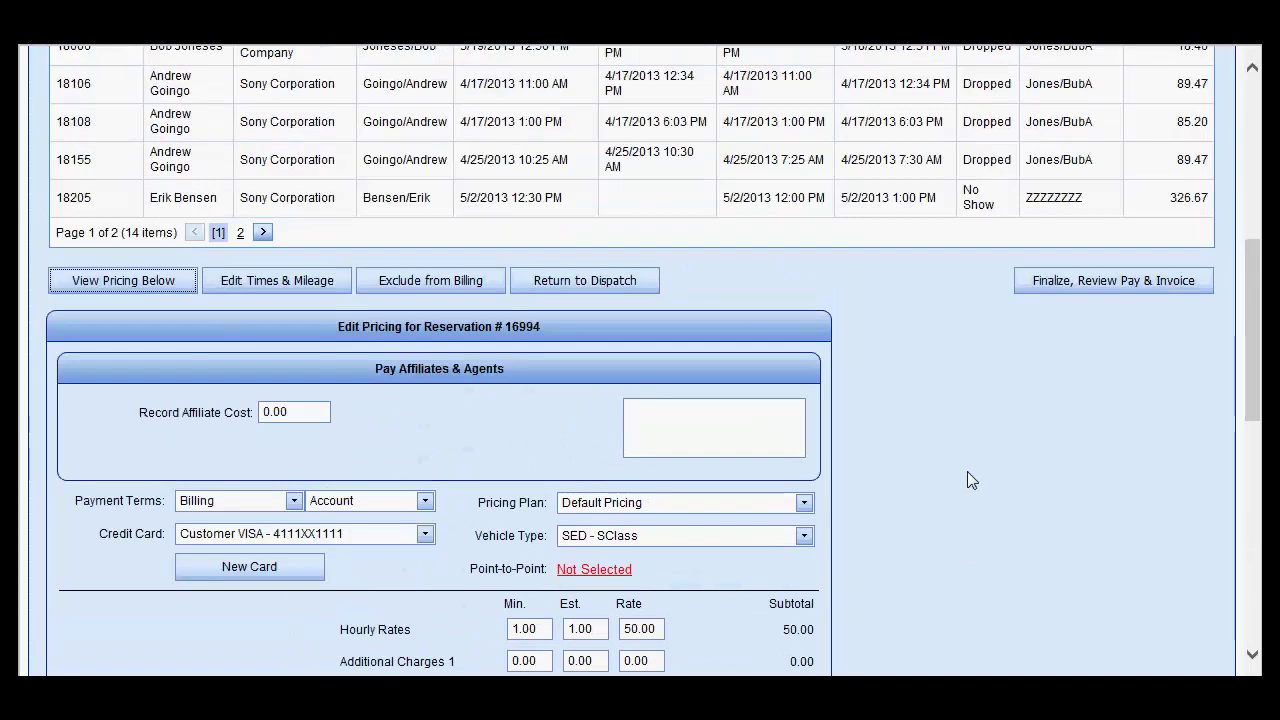
Step: Review reservation 16994's times and vehicle 201 mileage, billed 9:45–10:45 AM
left_click(277, 284)
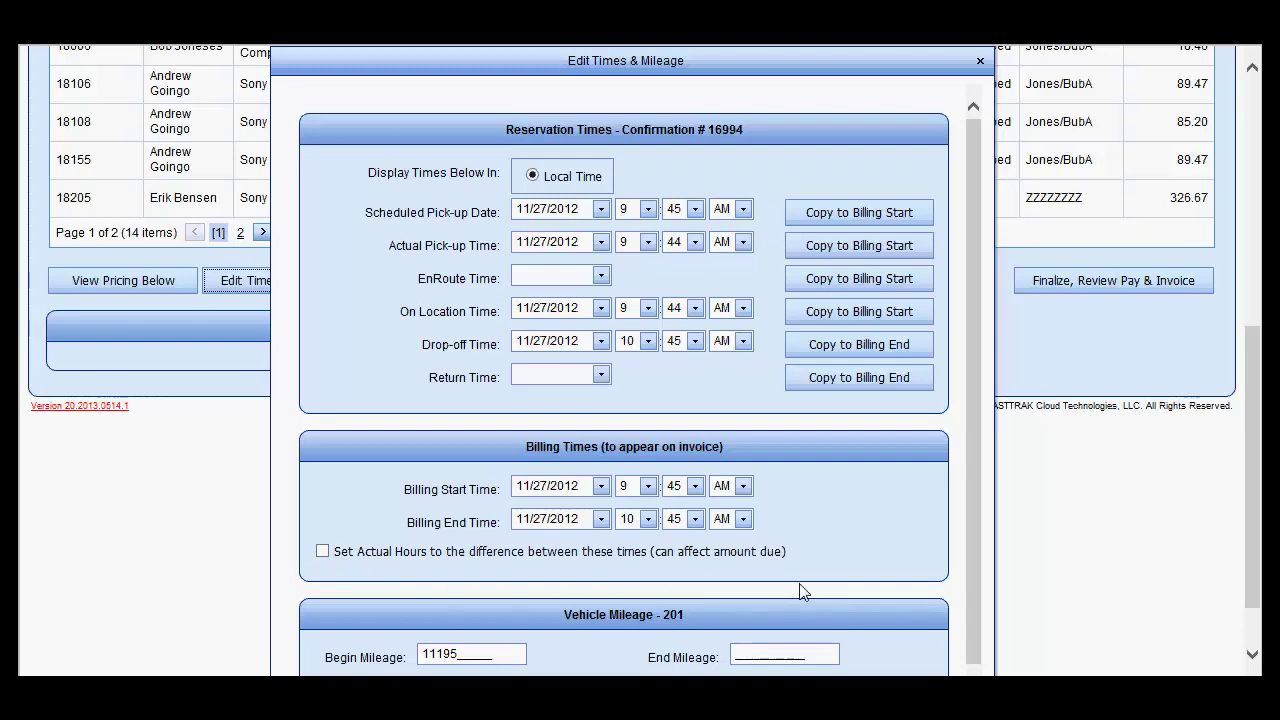
scroll(1095, 561, "down", 2)
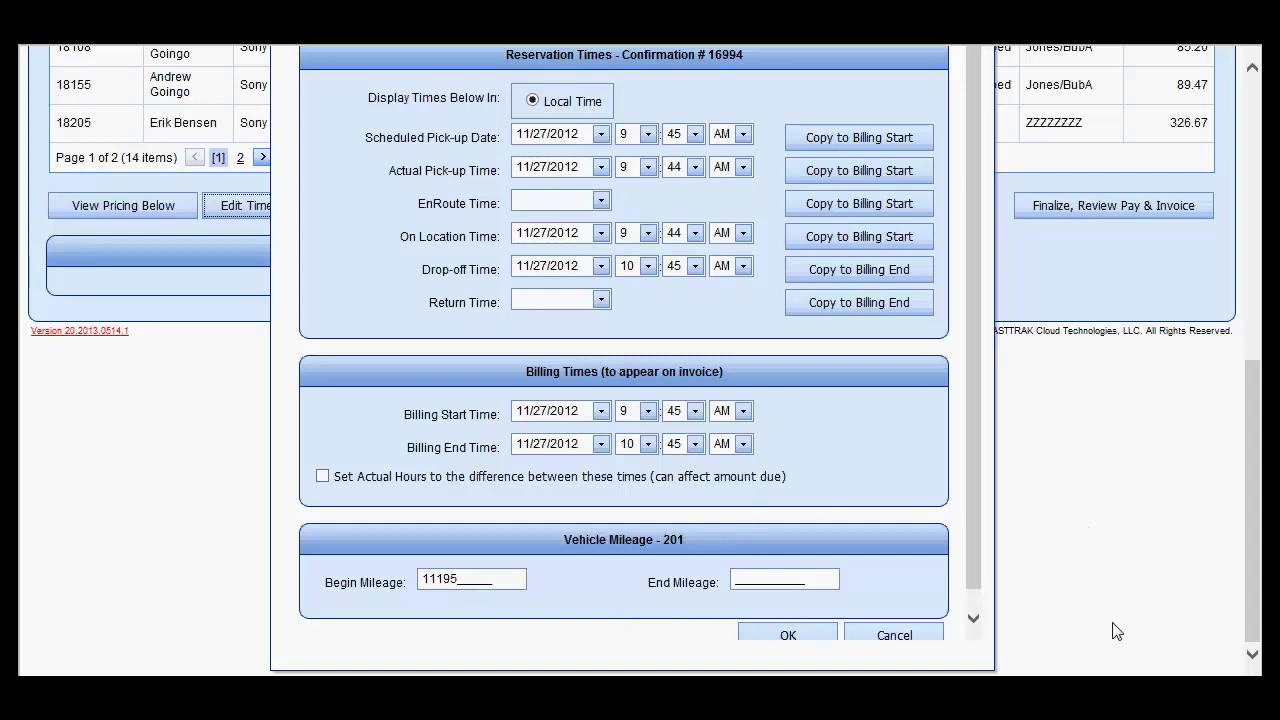
Step: Close the times editor unchanged, then finalize reservation 16994 and confirm with Yes
left_click(908, 636)
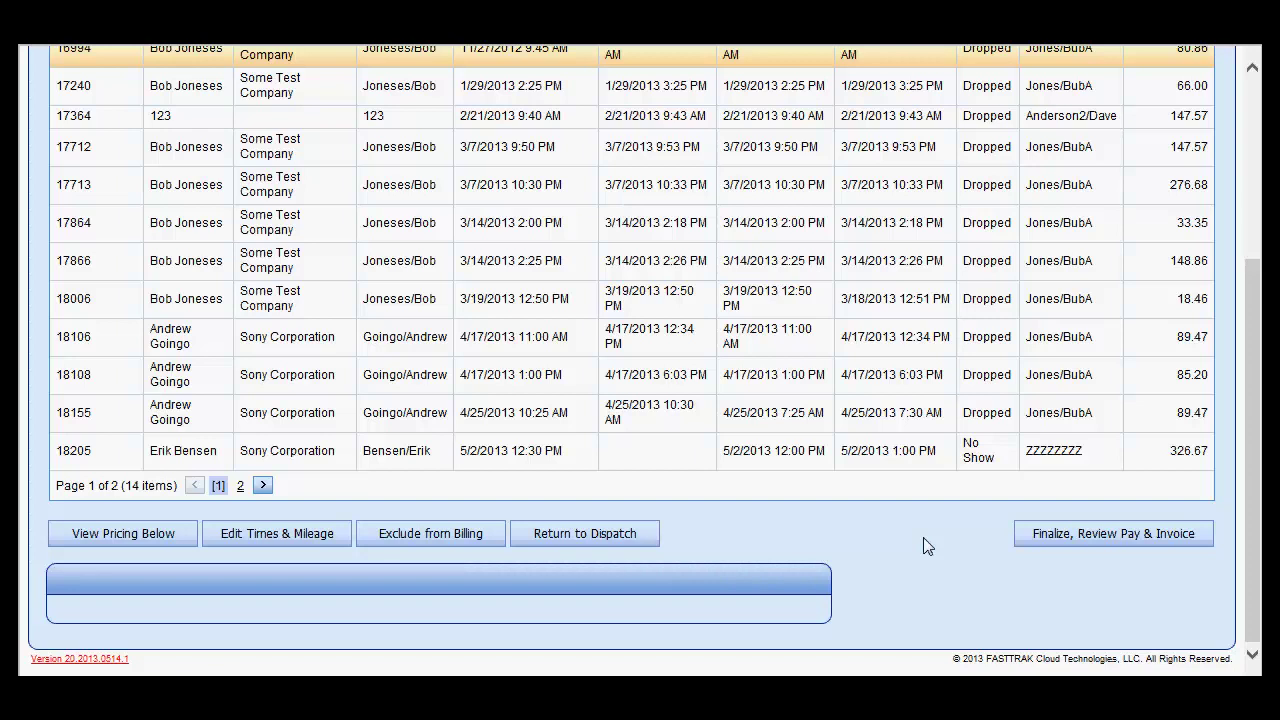
left_click(1144, 545)
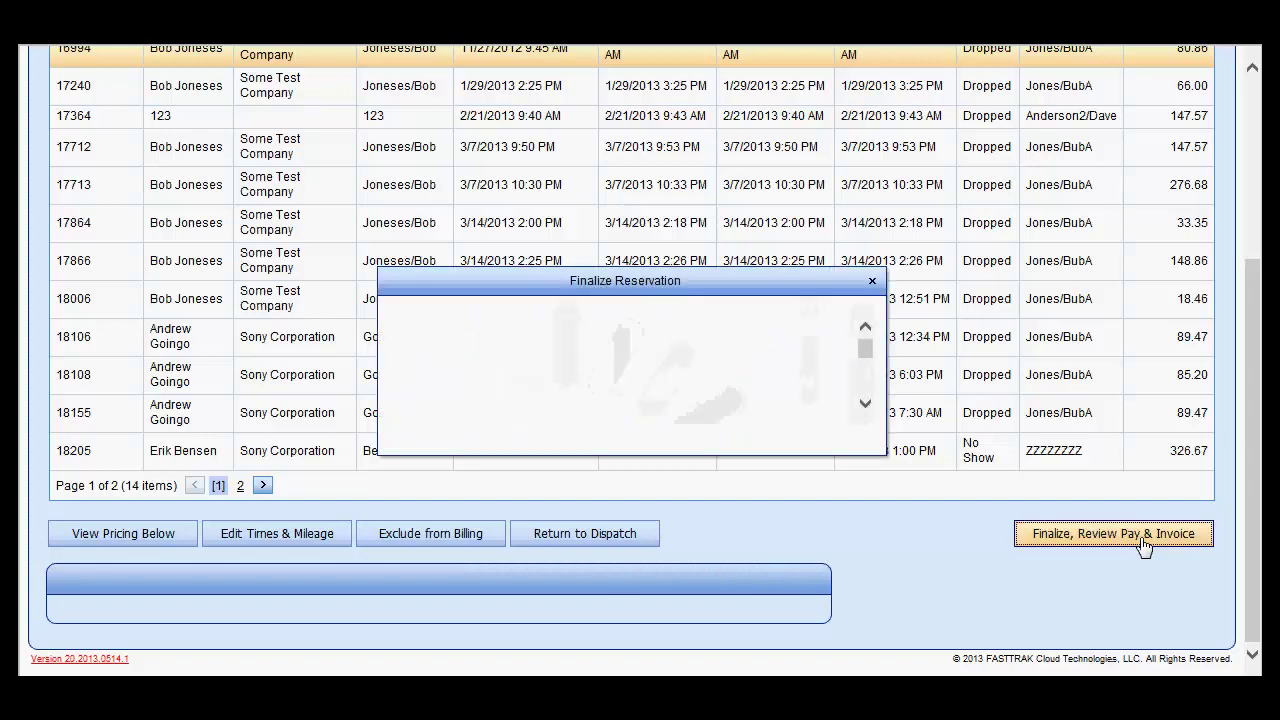
left_click(711, 413)
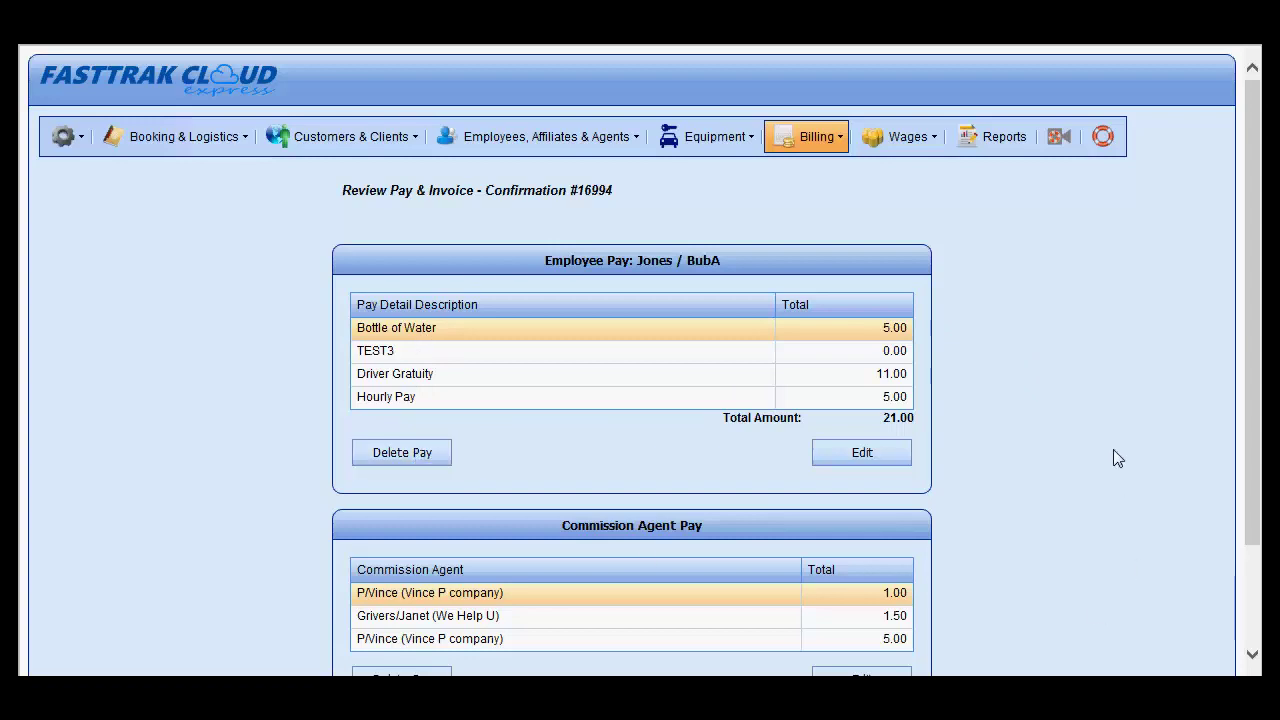
Step: Review reservation 16994's 21.00 driver pay and commission agent pay
scroll(1112, 457, "down", 2)
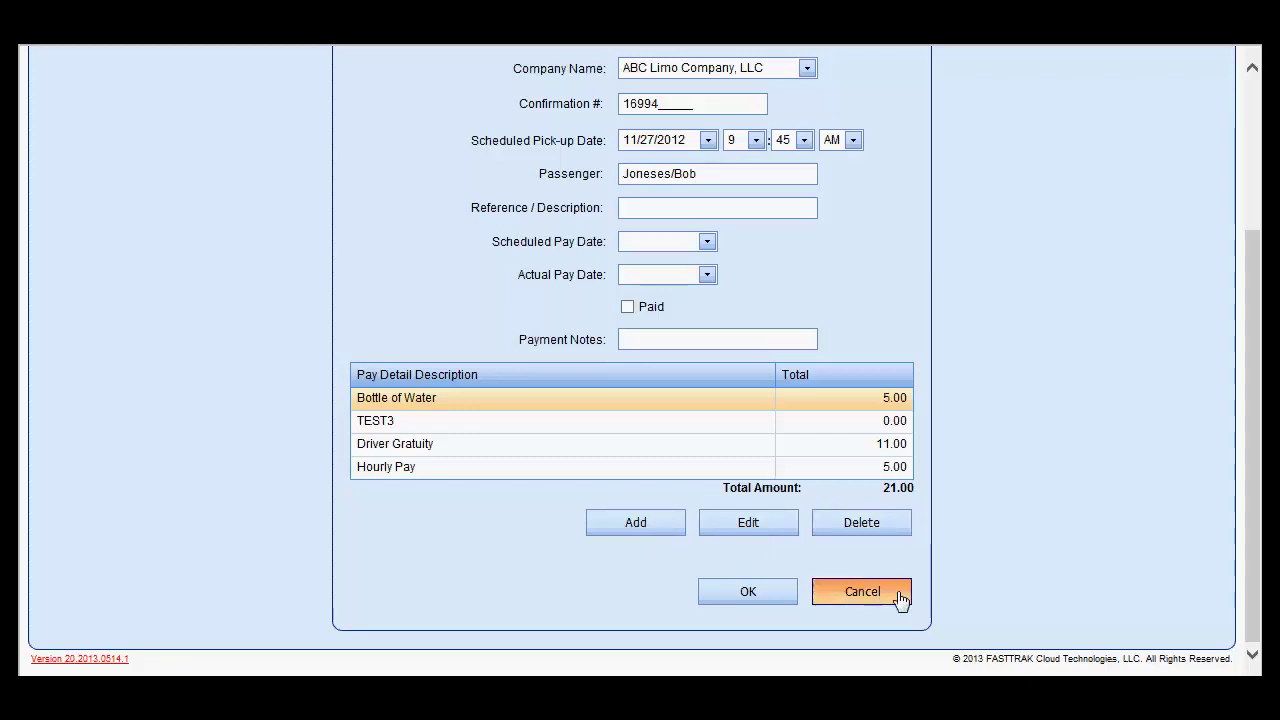
scroll(1028, 467, "down", 2)
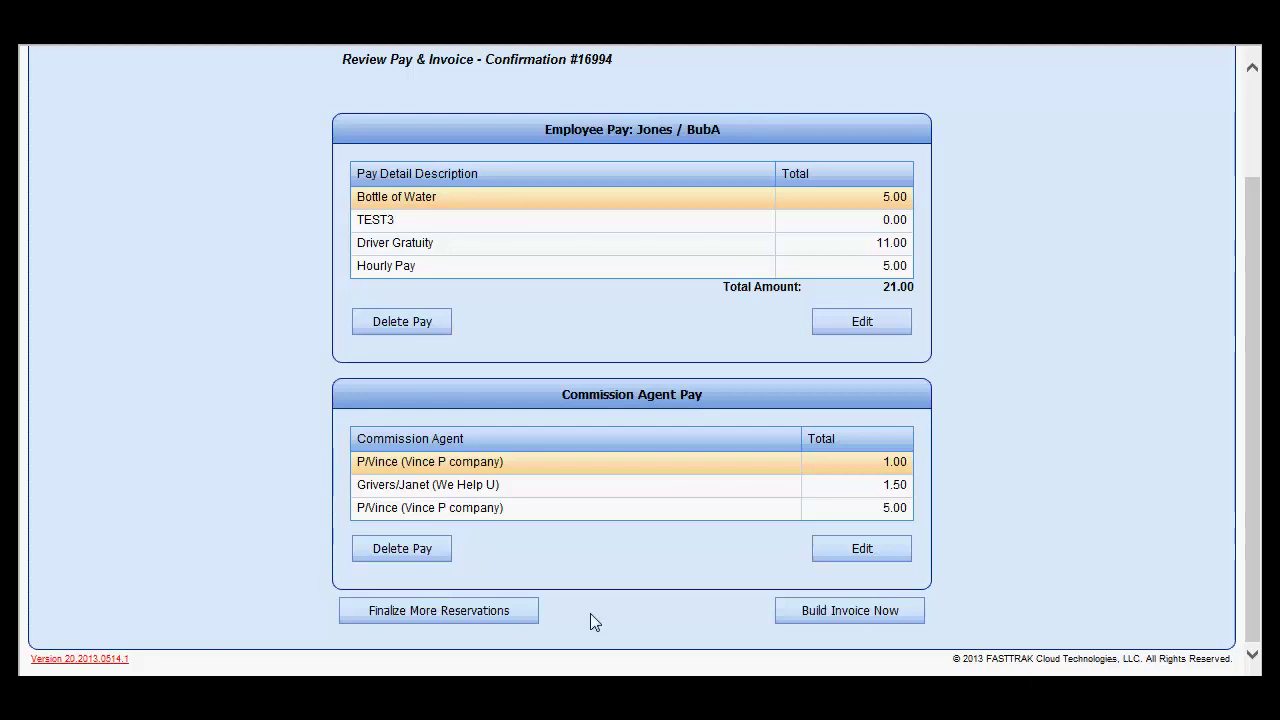
Step: Return to the Finalize Reservations list, now 13 completed jobs without 16994
left_click(523, 621)
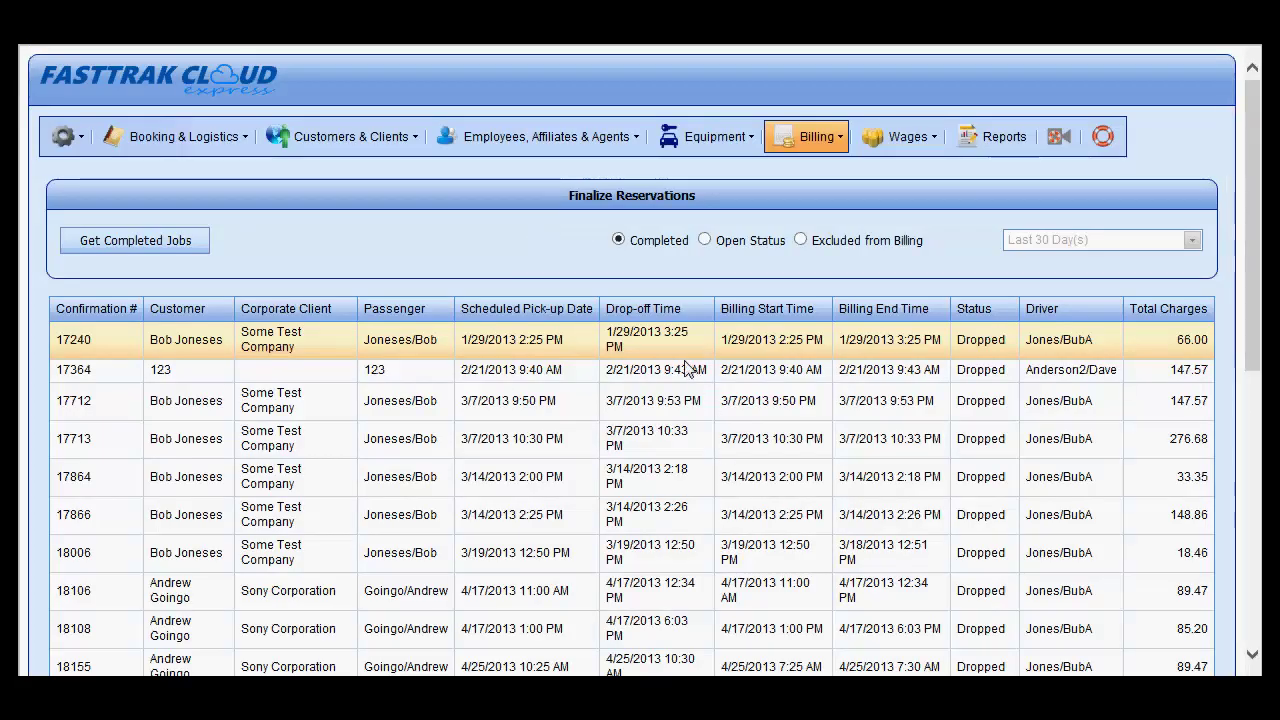
scroll(690, 455, "down", 5)
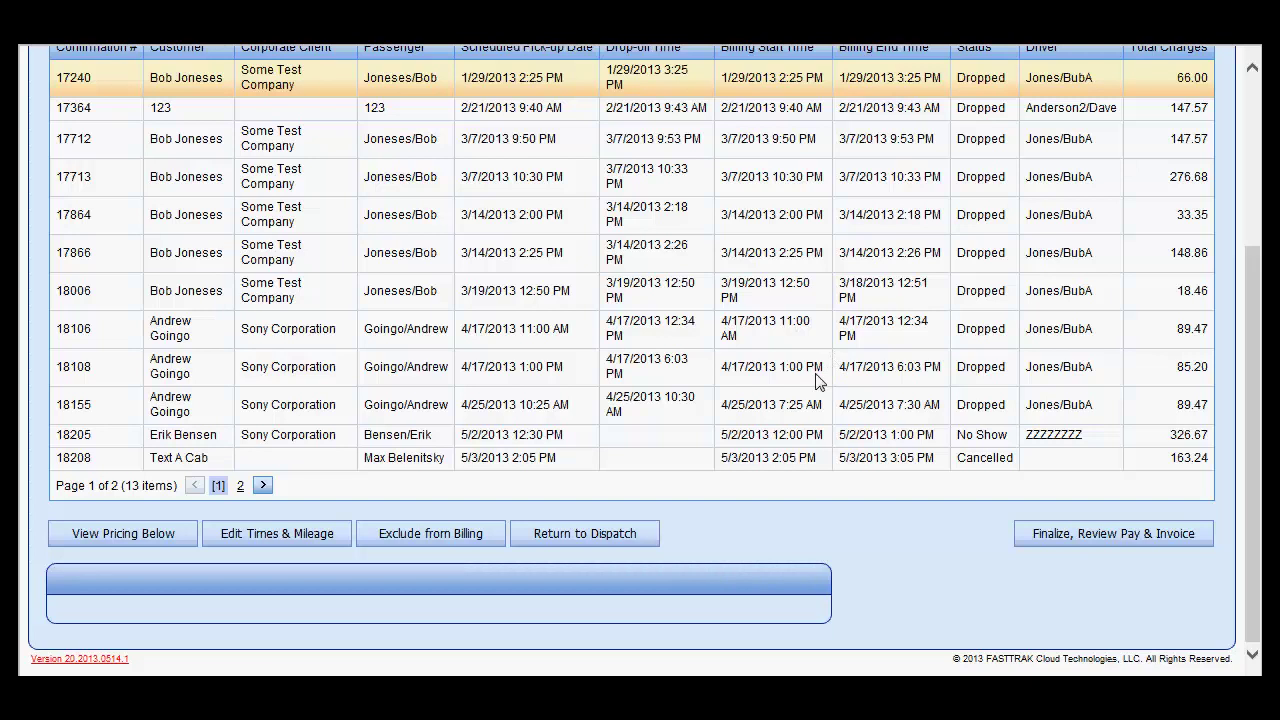
scroll(815, 380, "up", 3)
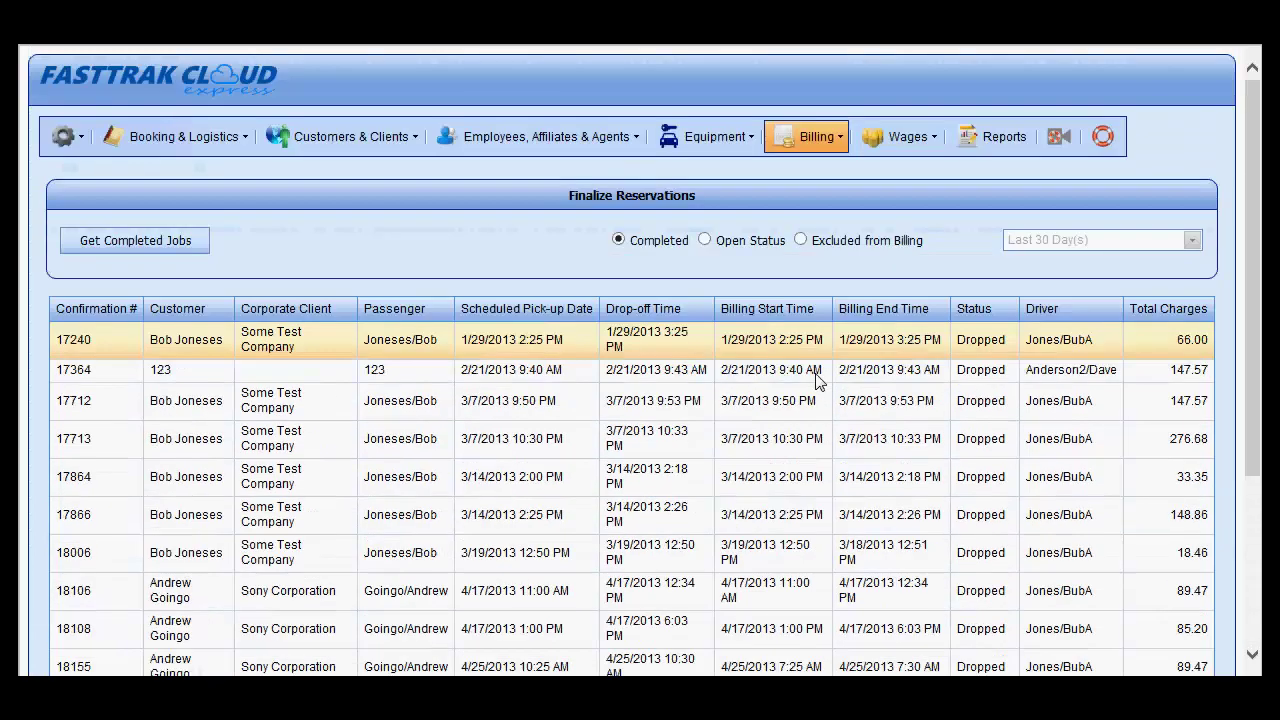